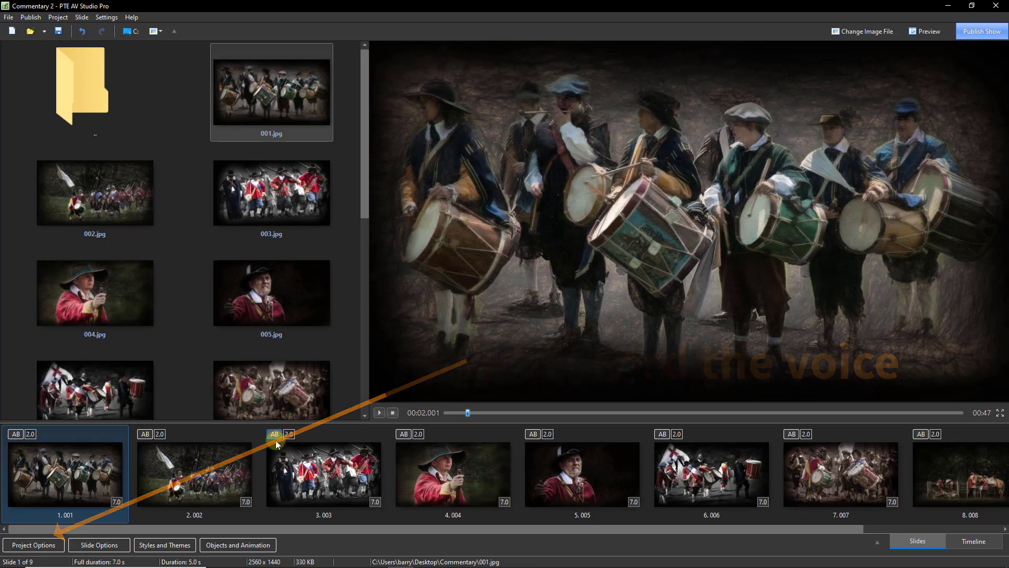
Open Record Voice Comment from the Audio page of Project Options, defaulting to Comment4.mp3.
left_click(53, 546)
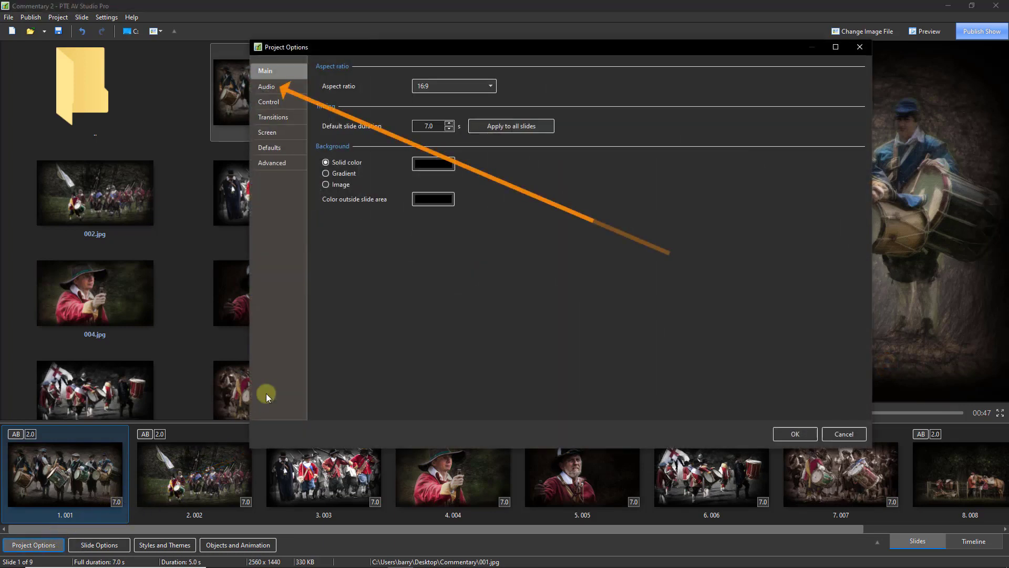
left_click(264, 87)
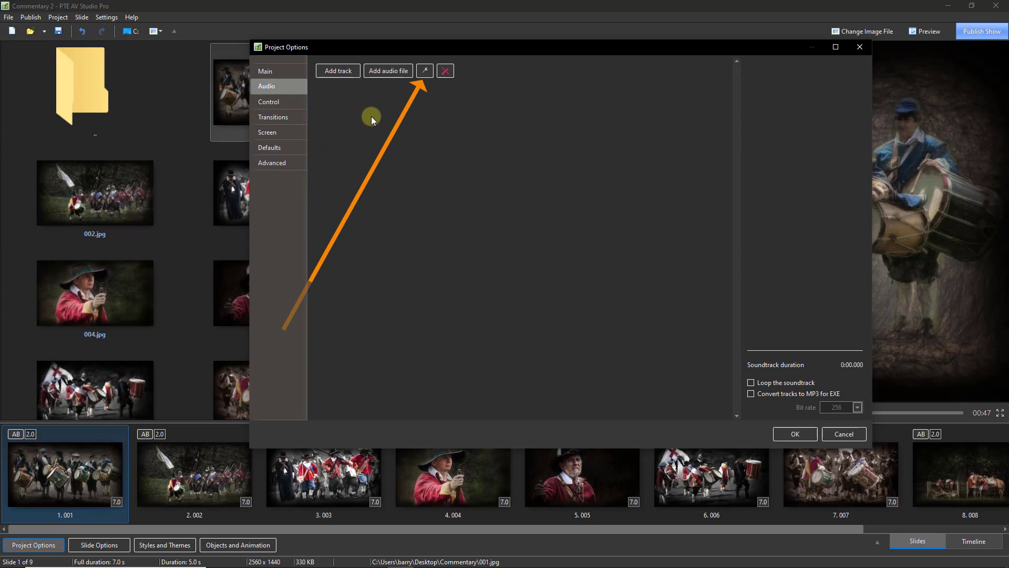
left_click(426, 73)
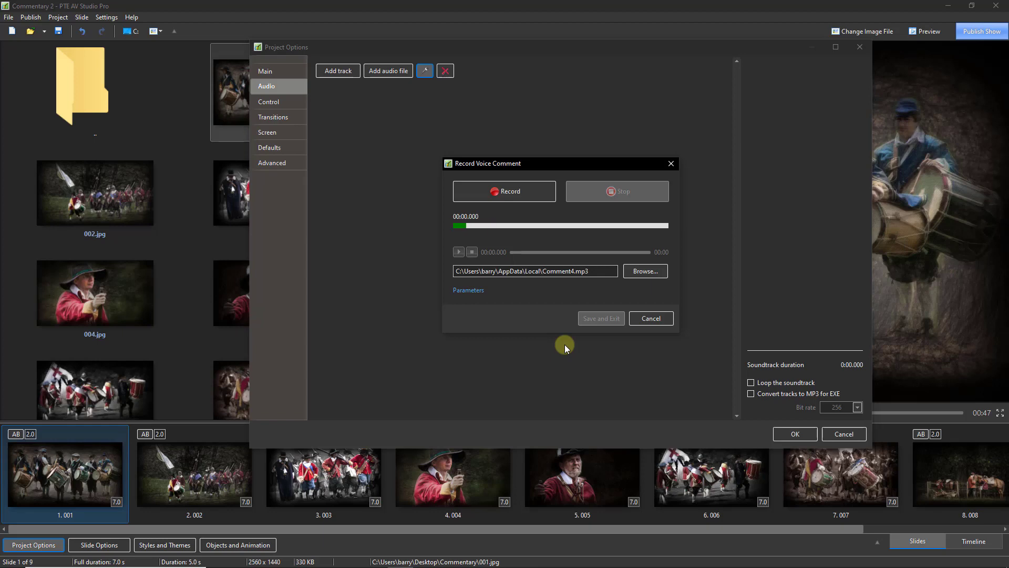
key("Tab")
Save the voice comment as Comment.mp3 in the Desktop's Commentary folder.
left_click(646, 271)
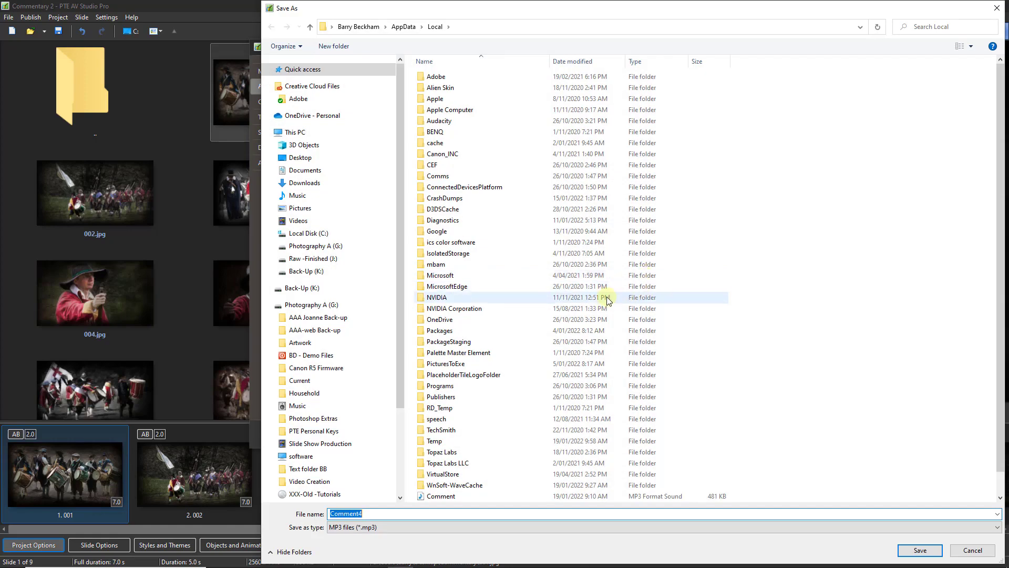
left_click(310, 159)
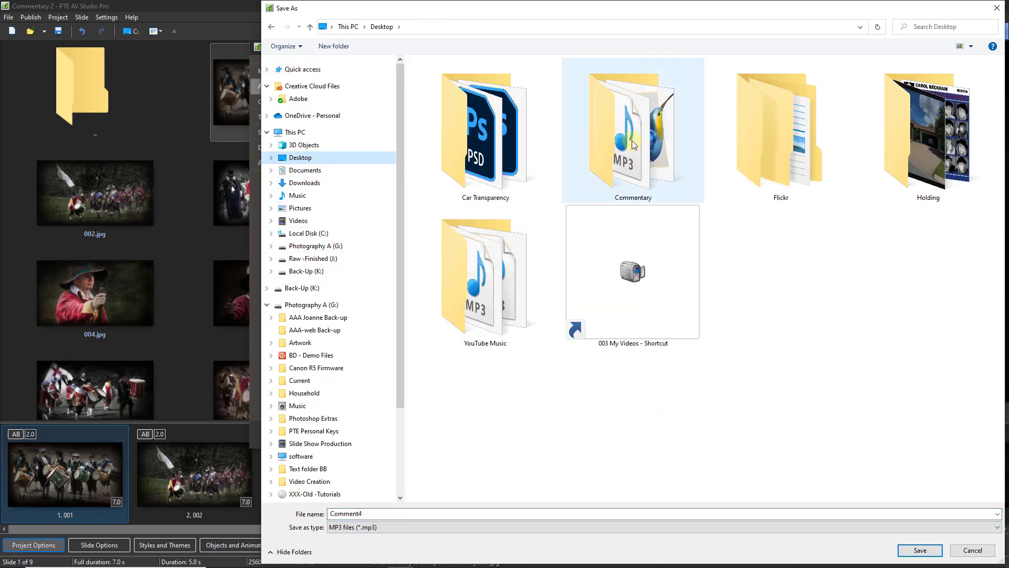
double_click(626, 174)
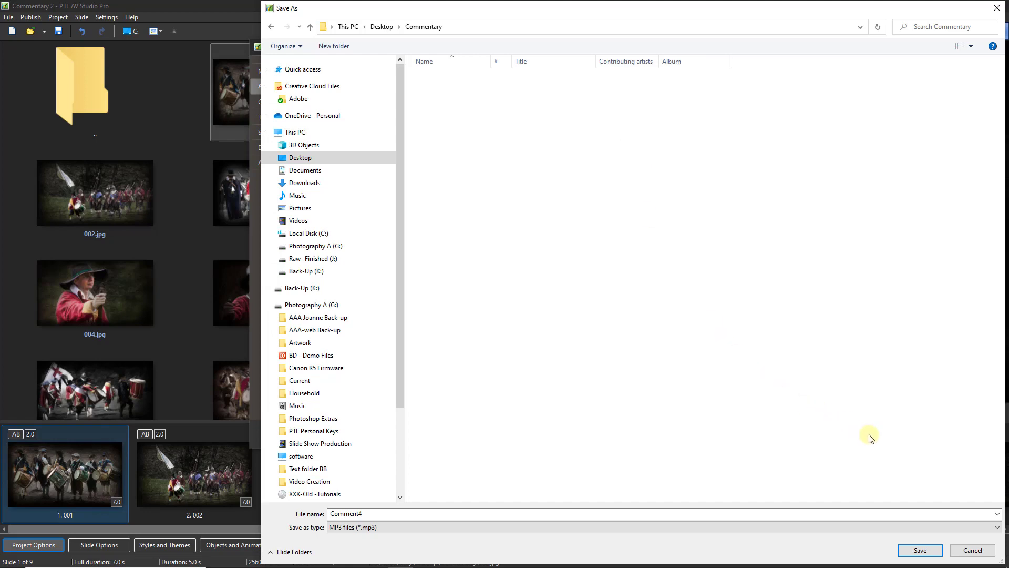
left_click(920, 550)
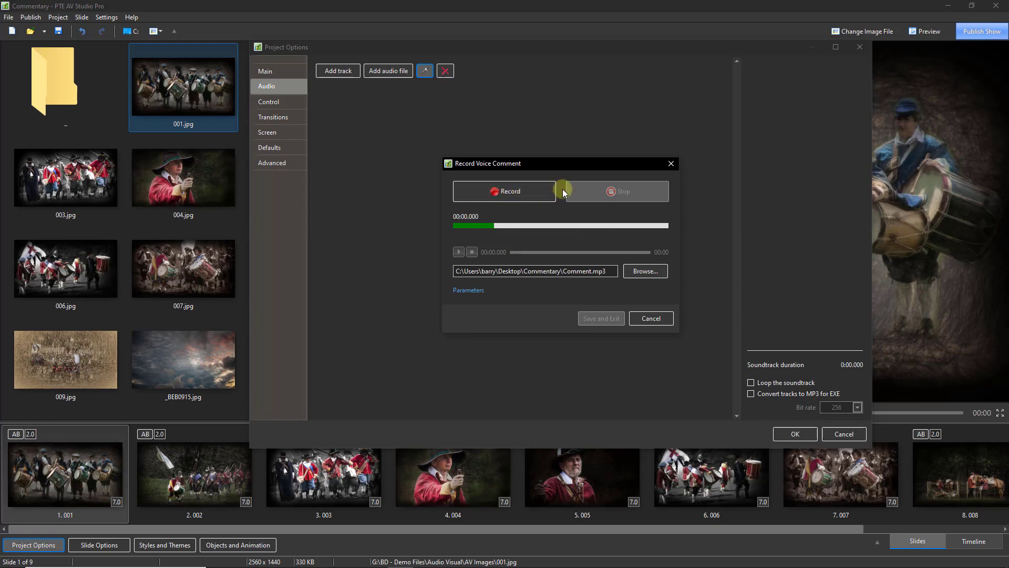
Record a 13-second comment, save it as Comment.mp3 on Track 1, and close Project Options.
left_click(502, 193)
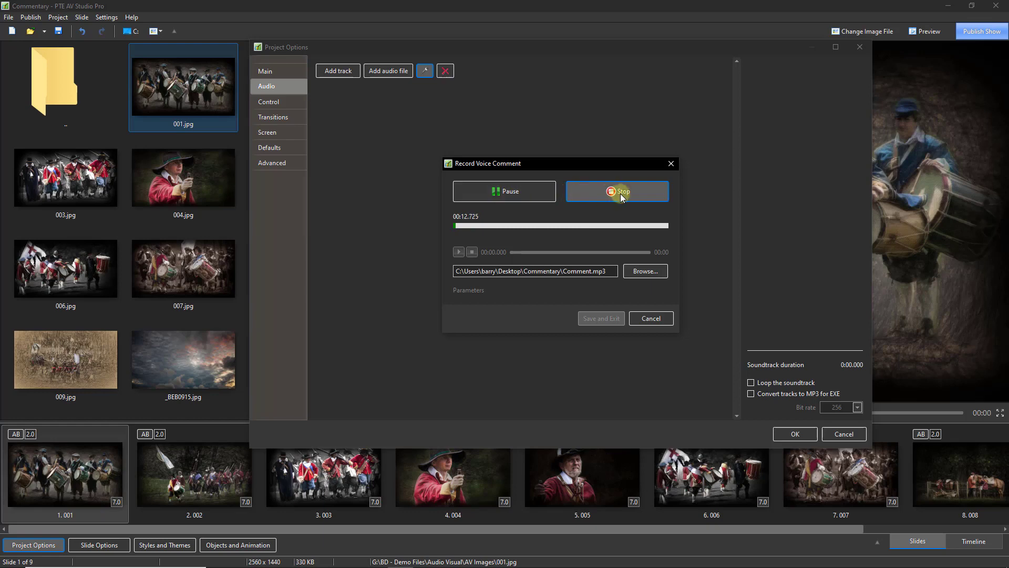
left_click(593, 190)
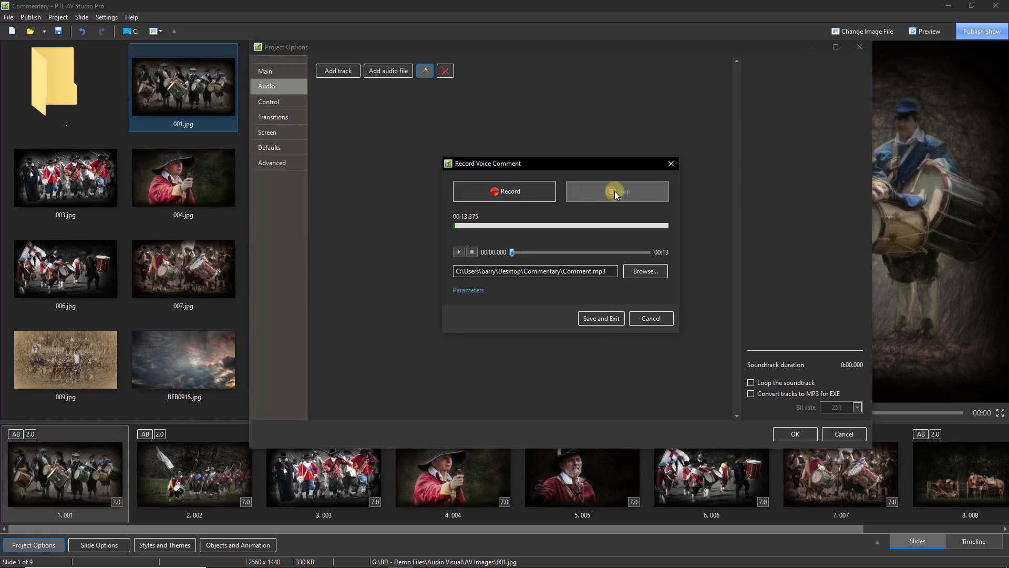
left_click(601, 318)
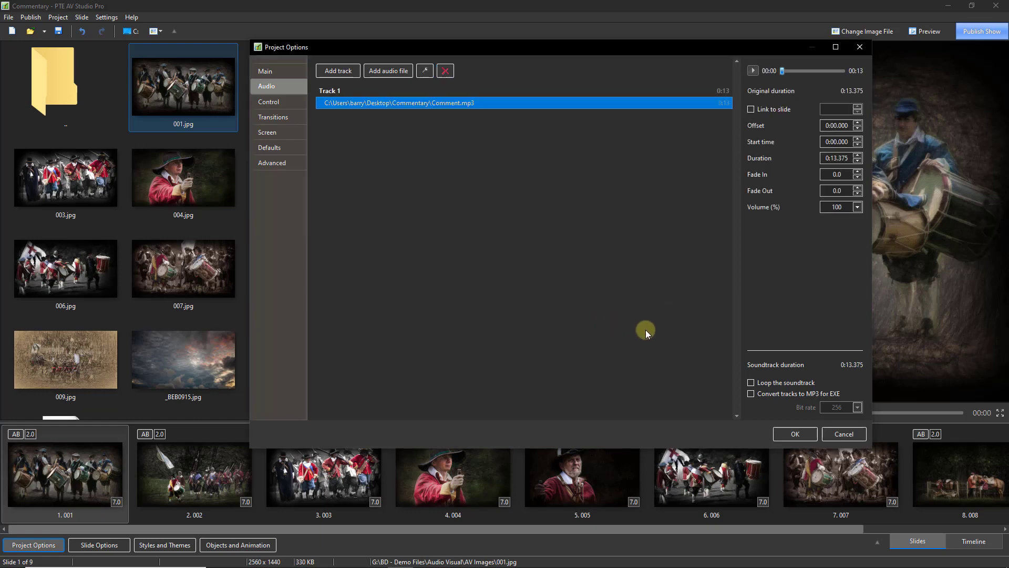
left_click(792, 435)
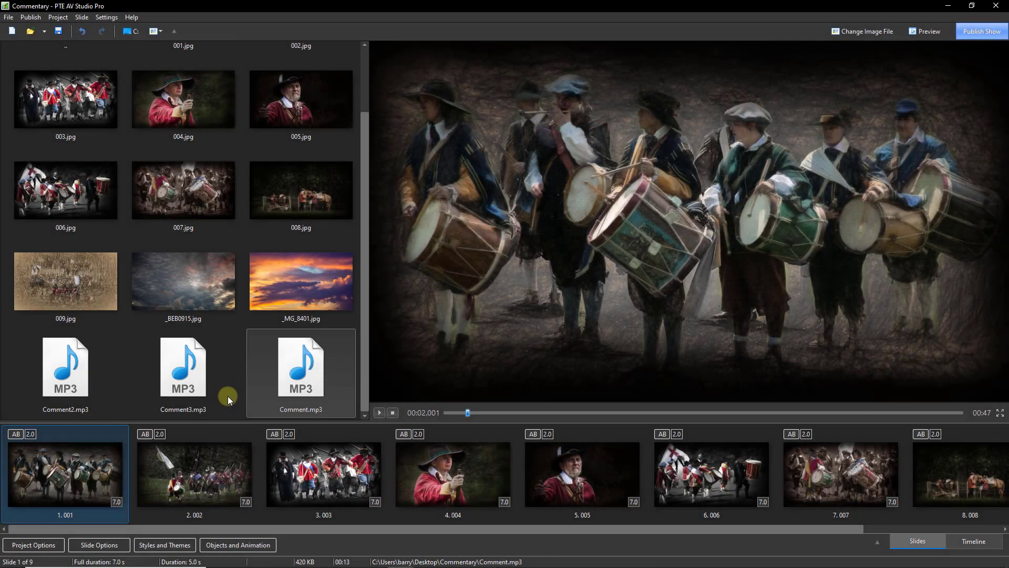
Preview Comment.mp3 (13 s), Comment2.mp3 (18 s) and Comment3.mp3 (12 s) in turn.
left_click(295, 366)
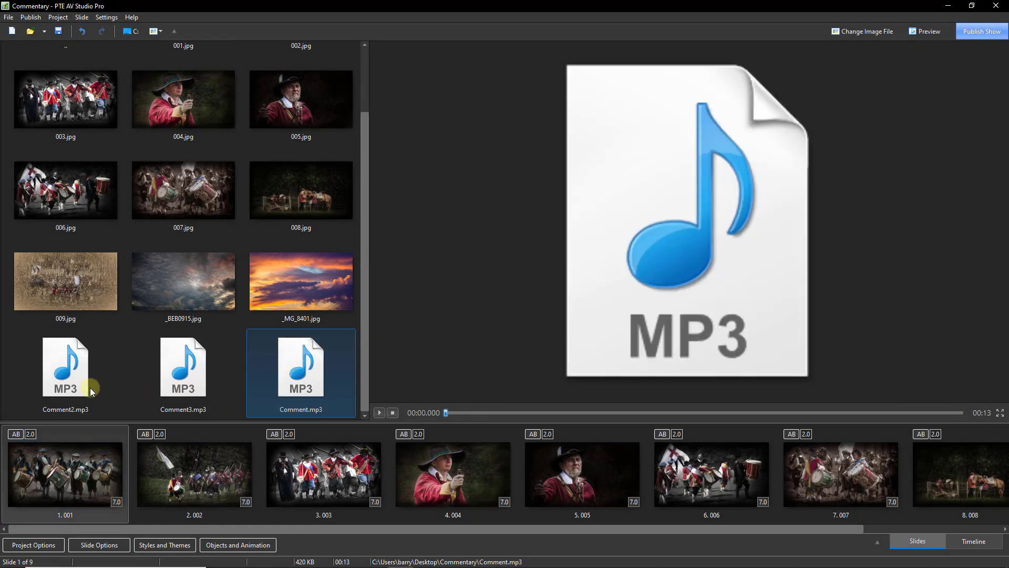
left_click(70, 376)
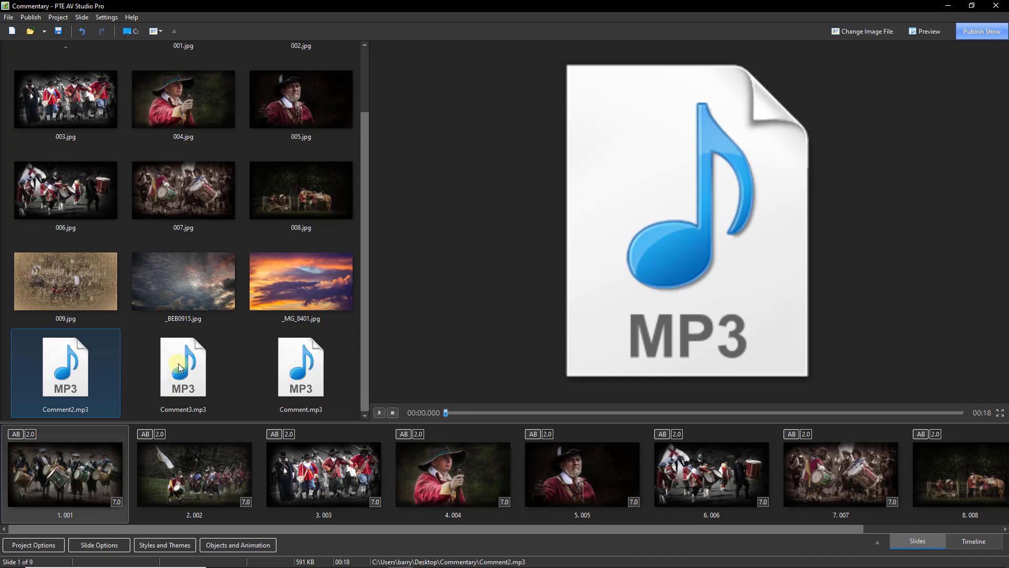
left_click(180, 367)
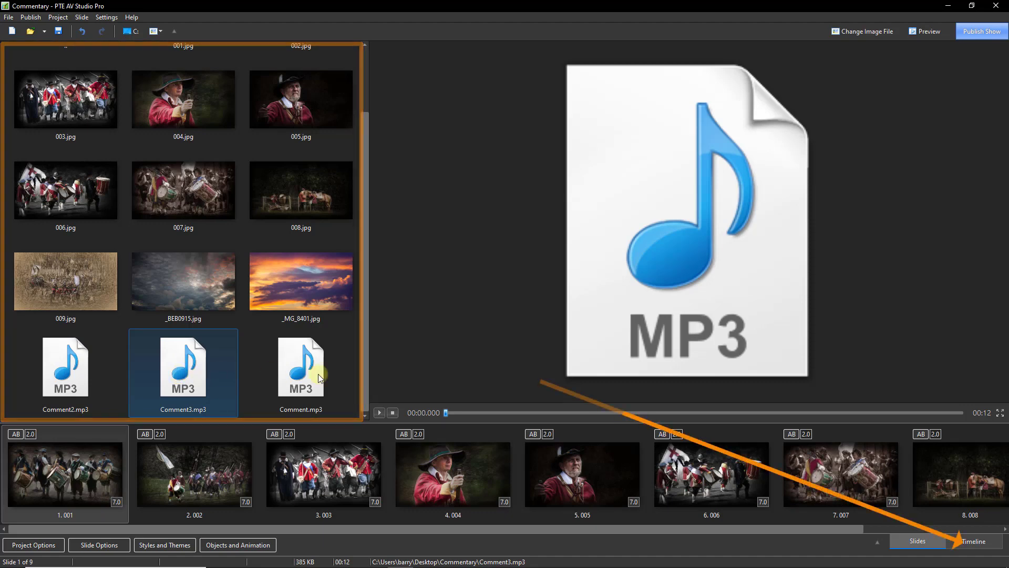
On the timeline, shift Comment2, trim its end, and butt Comment3 against it at 0:27.993.
left_click(968, 540)
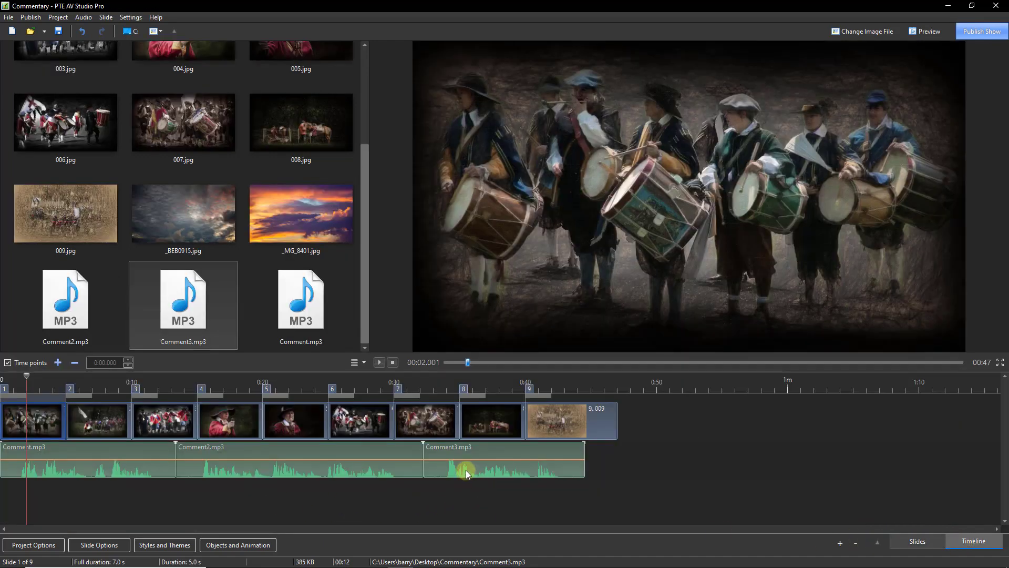
left_click_drag(466, 471, 540, 470)
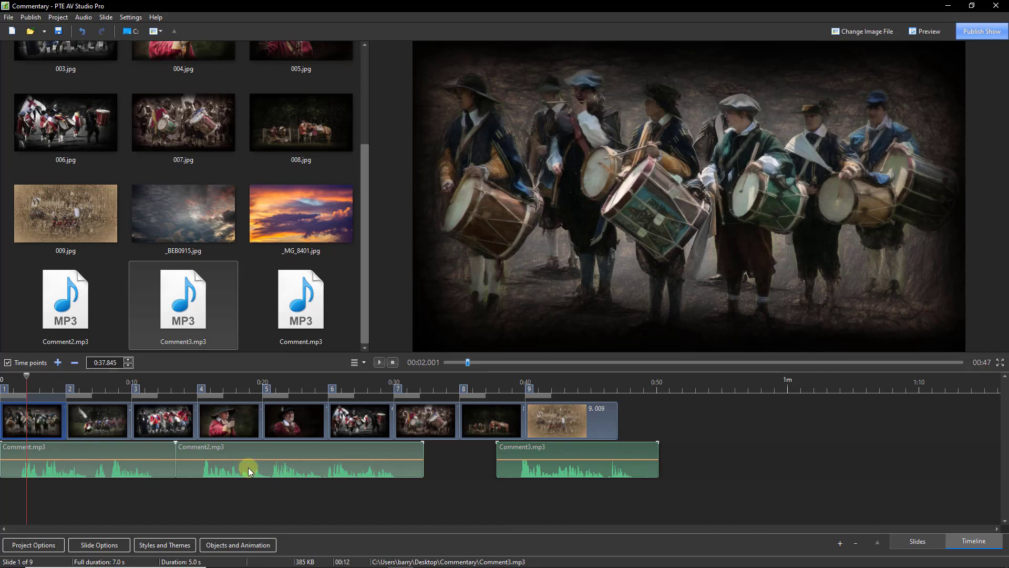
left_click_drag(248, 467, 289, 471)
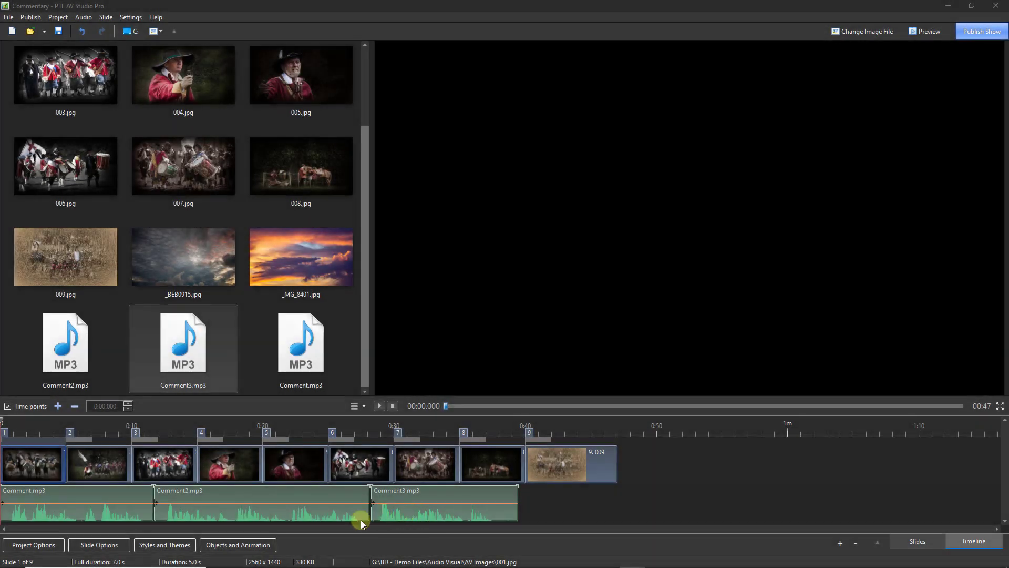
left_click_drag(408, 509, 450, 520)
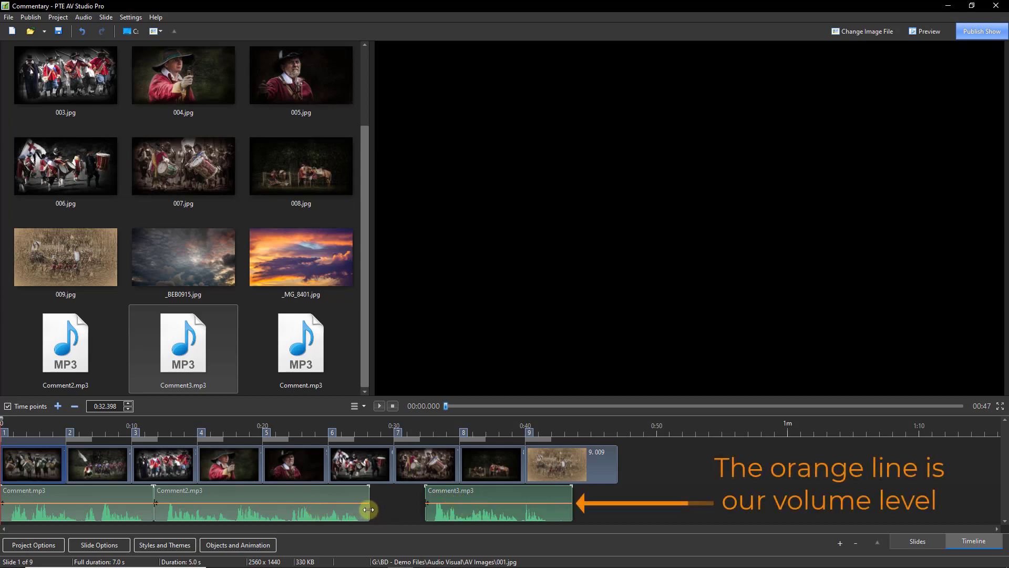
left_click_drag(369, 509, 365, 510)
left_click_drag(481, 508, 421, 513)
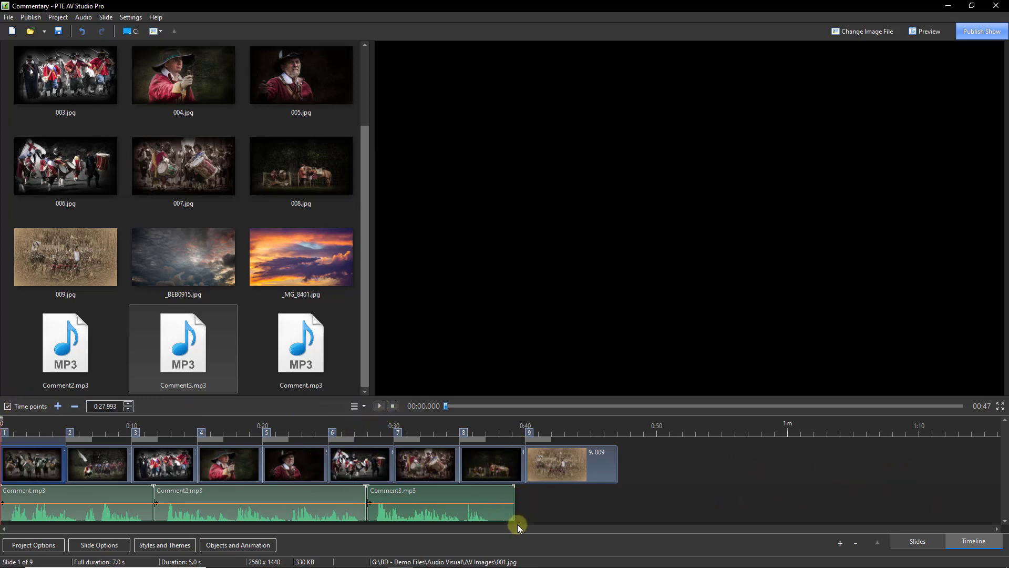
left_click(378, 406)
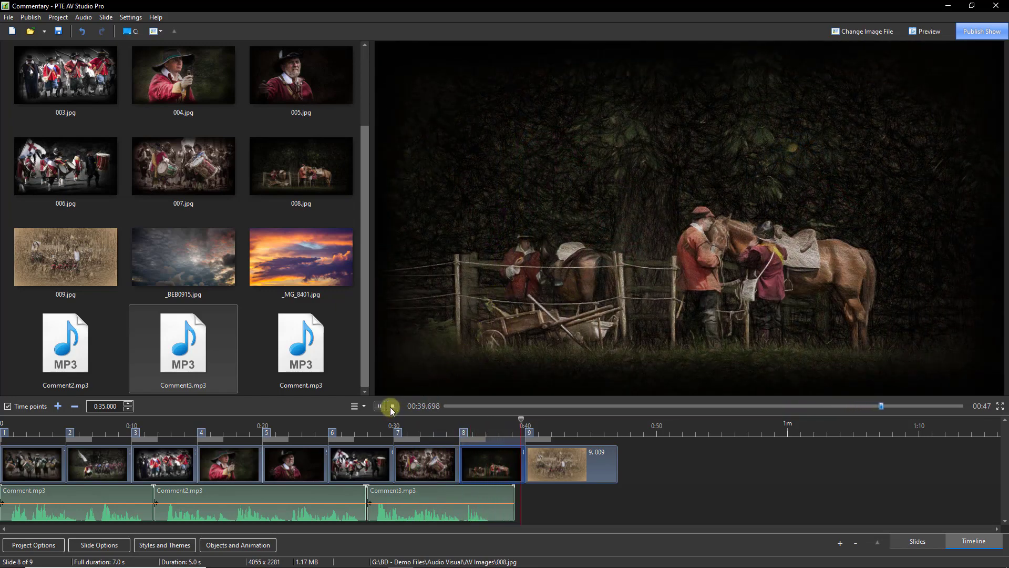
left_click(392, 406)
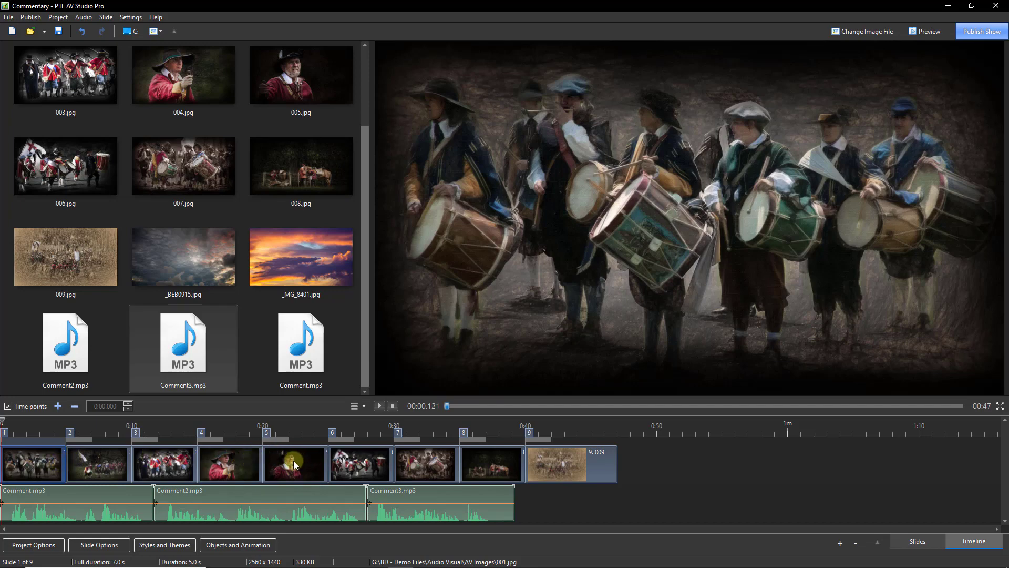
Lengthen slides 4 and 5, then place Comment3 under slide 7 and Comment2 under slide 5.
left_click_drag(293, 461, 624, 469)
left_click_drag(446, 466, 499, 467)
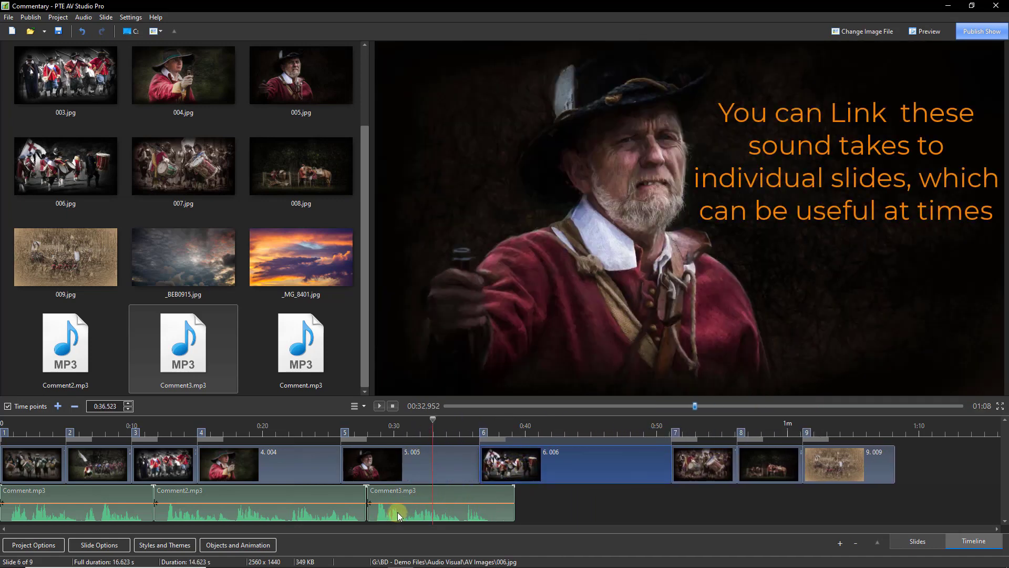
left_click_drag(397, 512, 693, 513)
left_click_drag(234, 512, 419, 516)
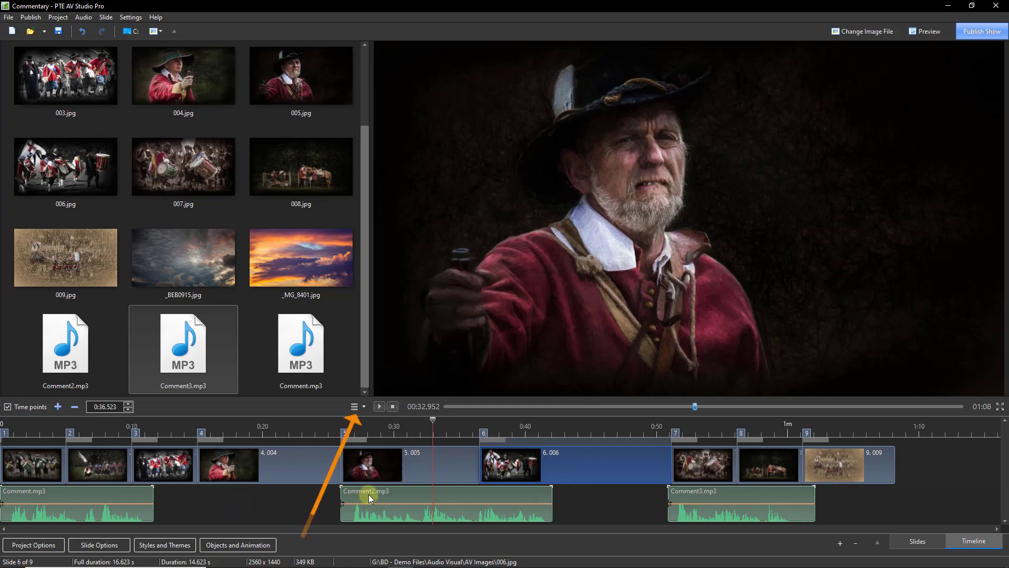
Export the timeline soundtrack as a 256-bitrate MP3 named Com All.mp3 in Commentary.
left_click(365, 407)
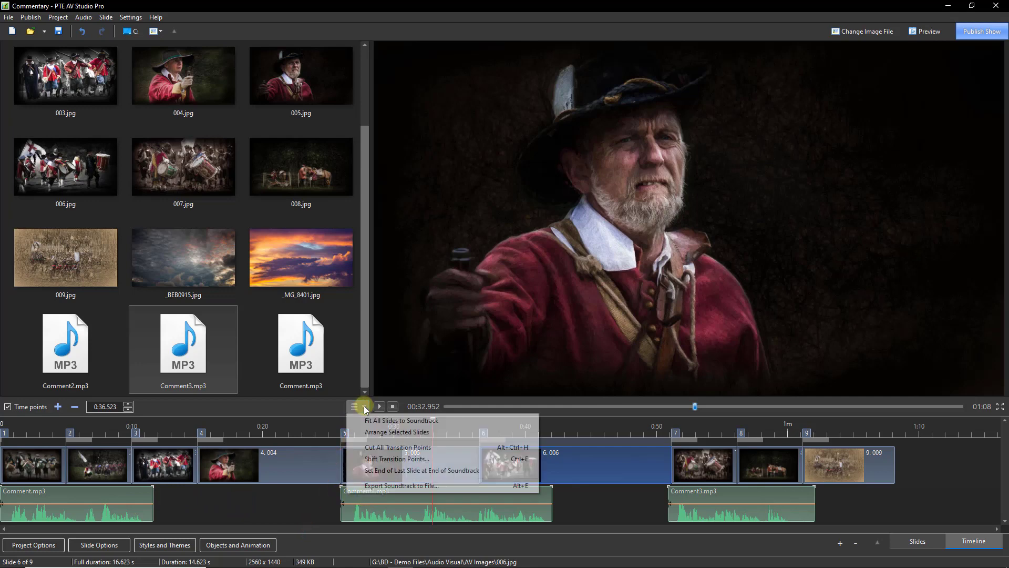
left_click(367, 486)
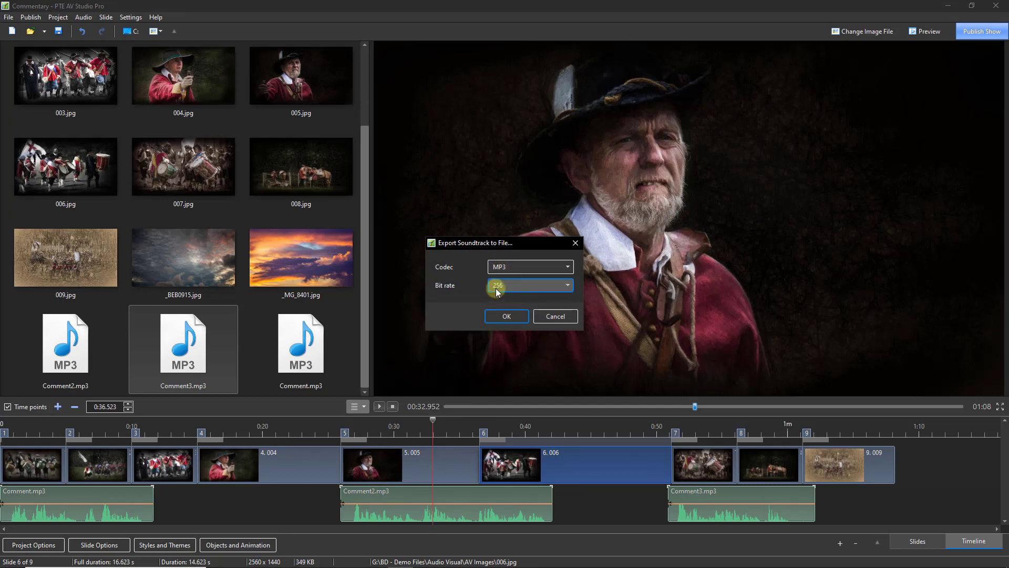
left_click(501, 316)
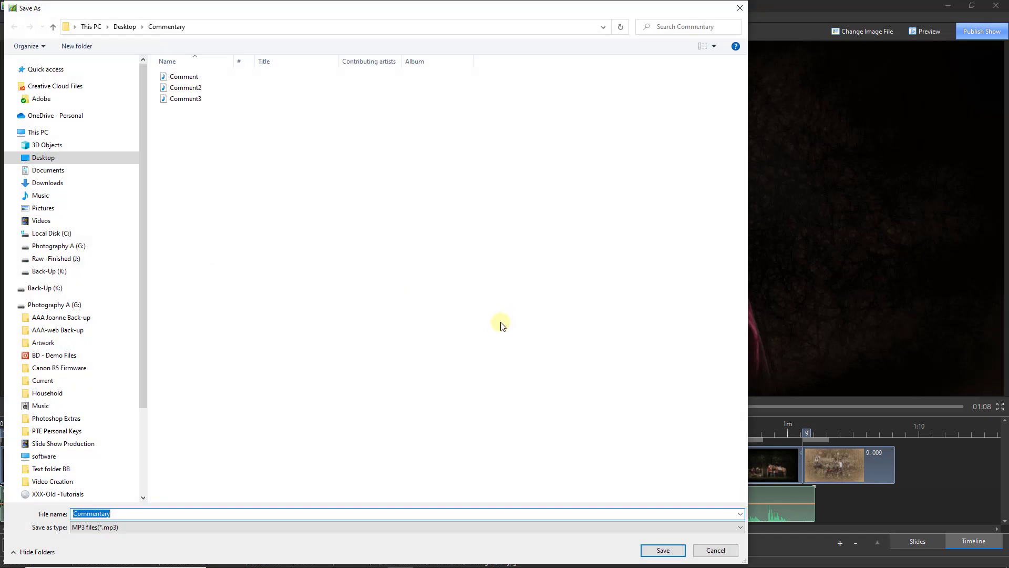
type("Com All")
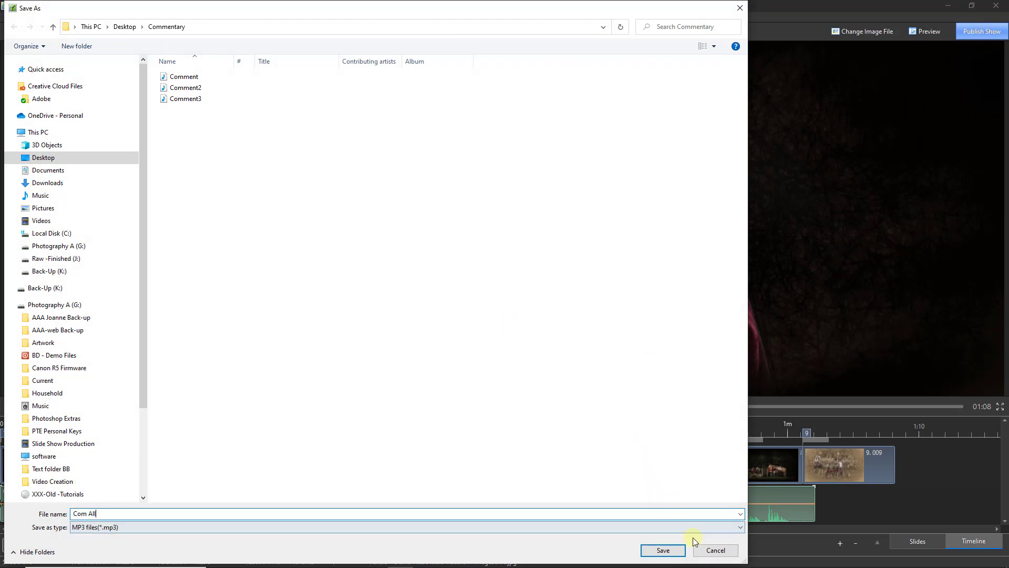
left_click(662, 550)
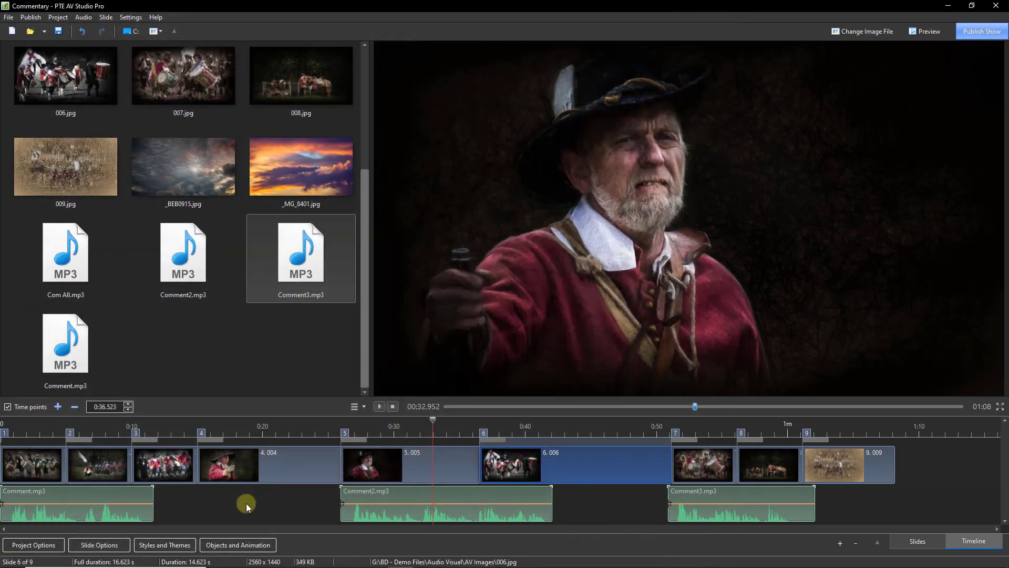
Preview Com All.mp3, a 2.08 MB file running 01:08.
left_click(62, 255)
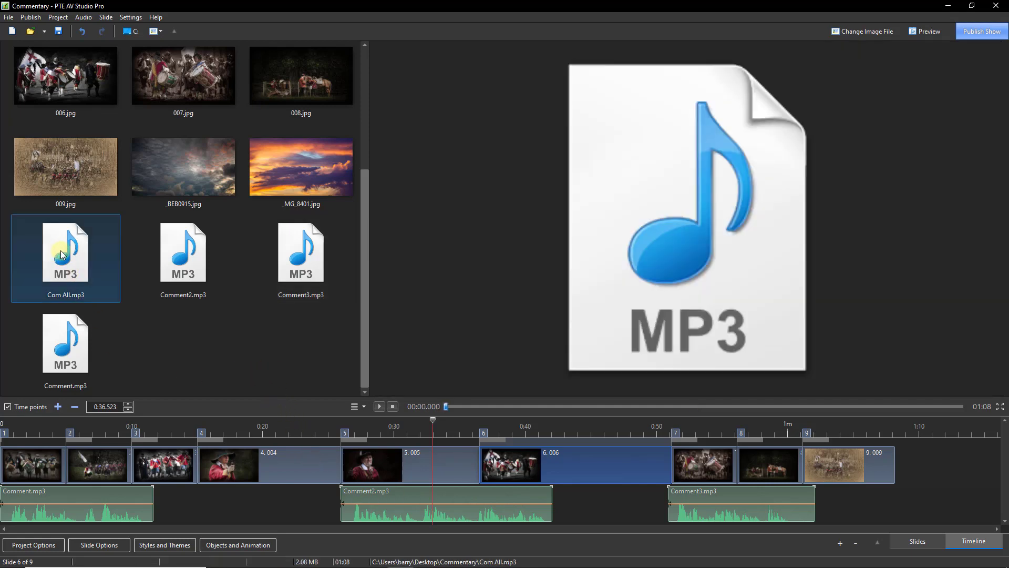